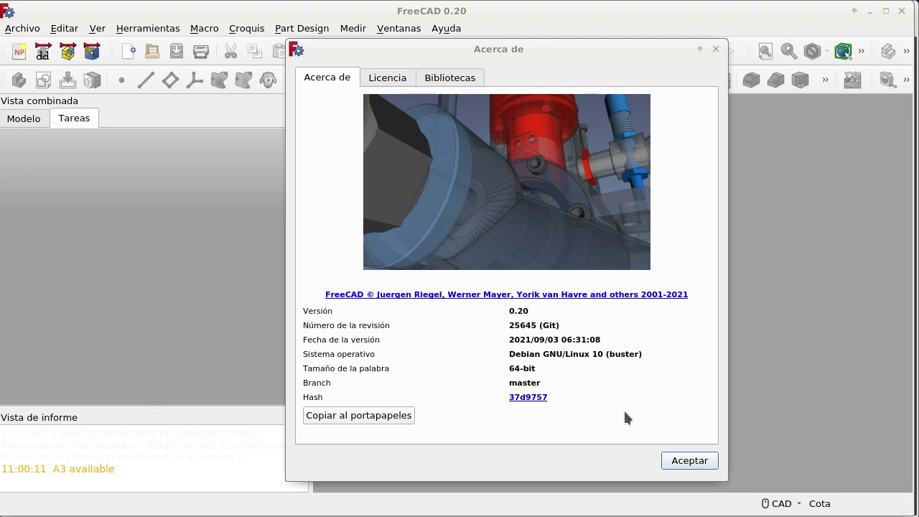
Step: Dismiss the Acerca de dialog and nudge the main window slightly
left_click(690, 463)
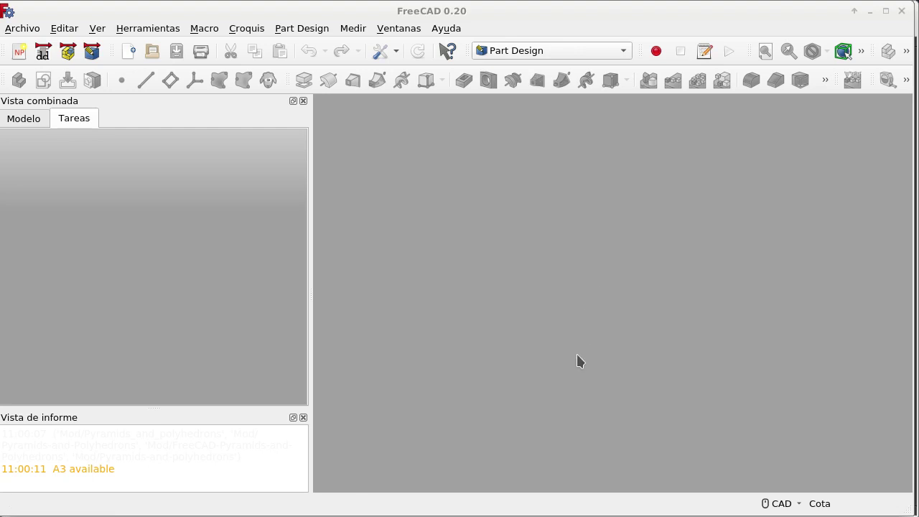
left_click_drag(810, 15, 819, 9)
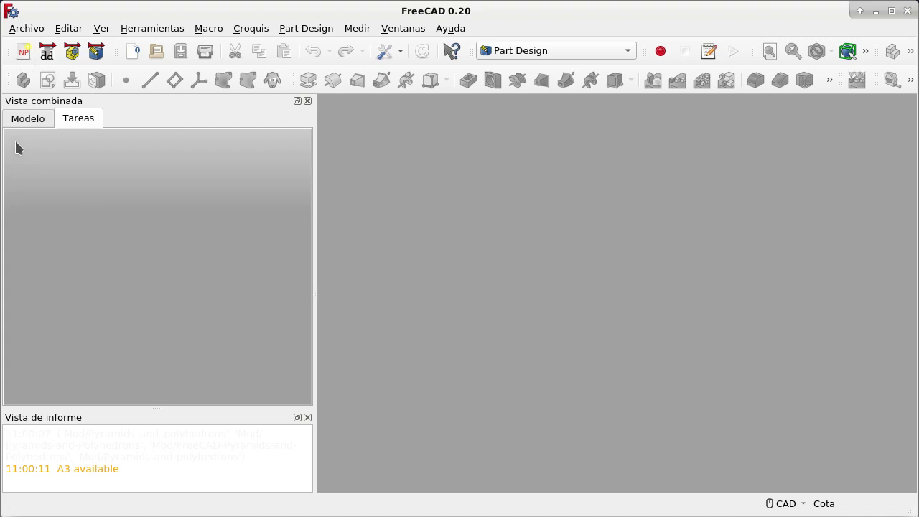
Step: Switch Vista combinada to the Modelo tree, then browse the Herramientas menu and hidden toolbar commands
left_click(20, 118)
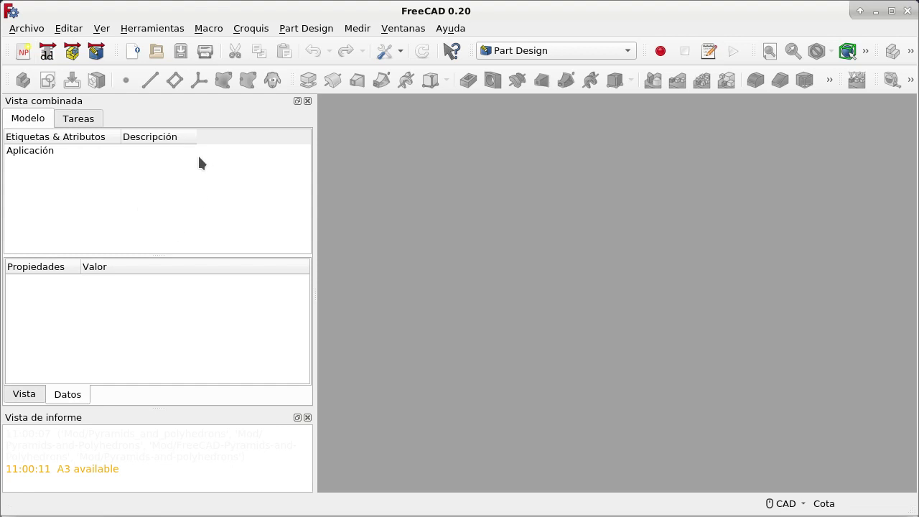
left_click(147, 29)
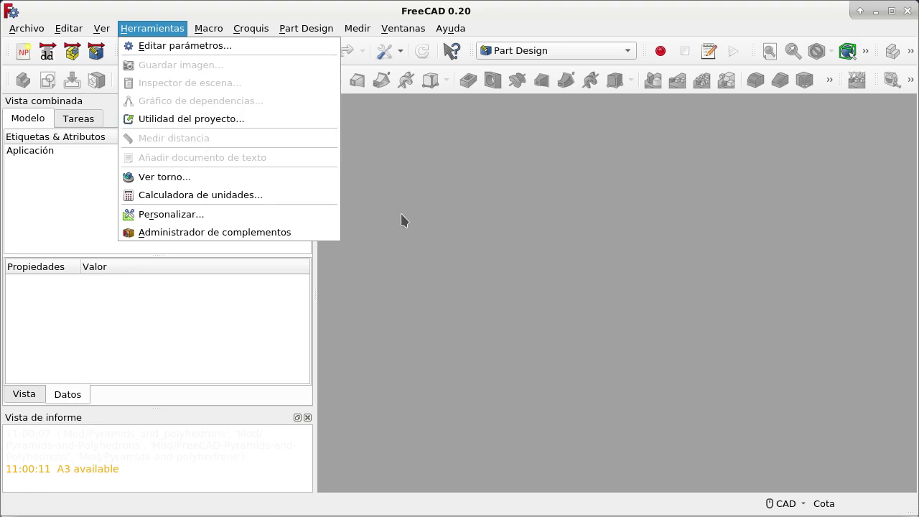
left_click(423, 219)
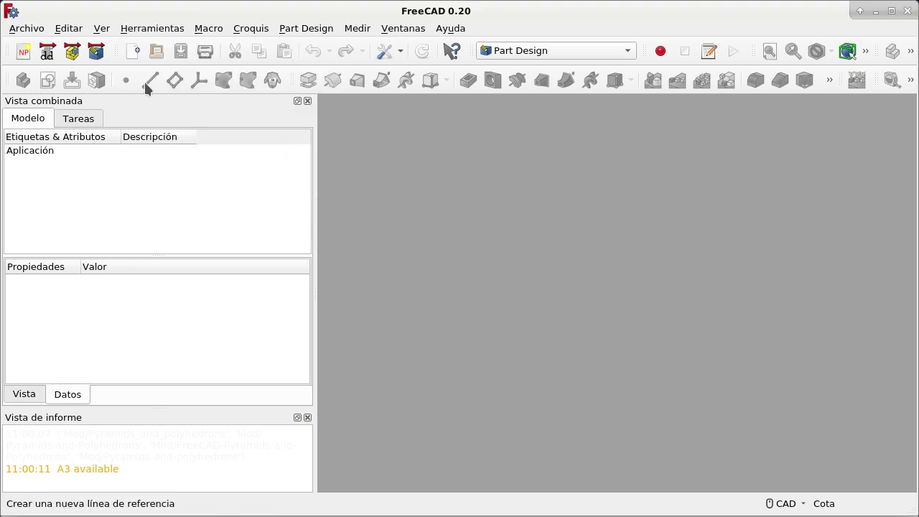
left_click(910, 51)
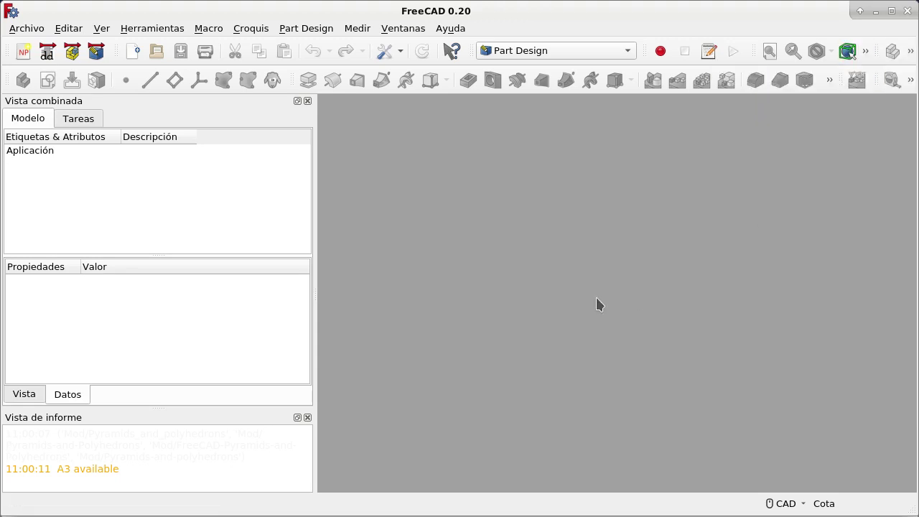
left_click(532, 53)
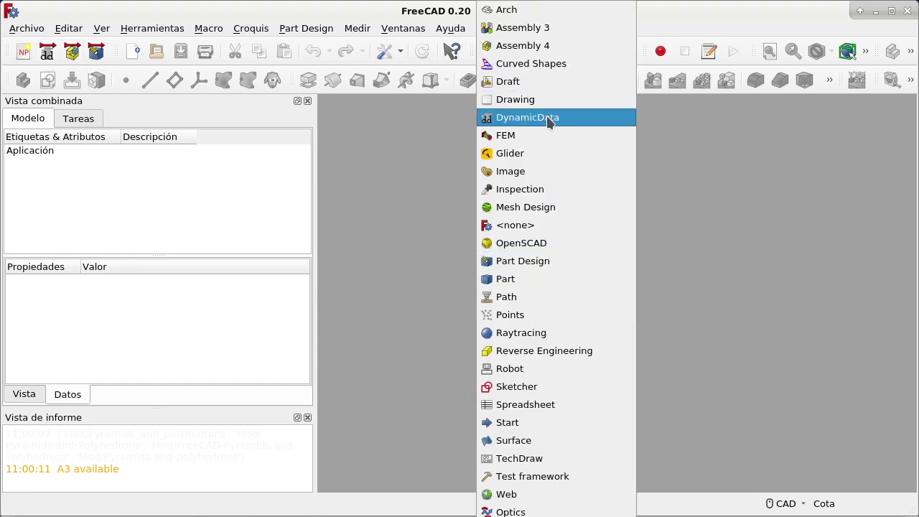
left_click(701, 158)
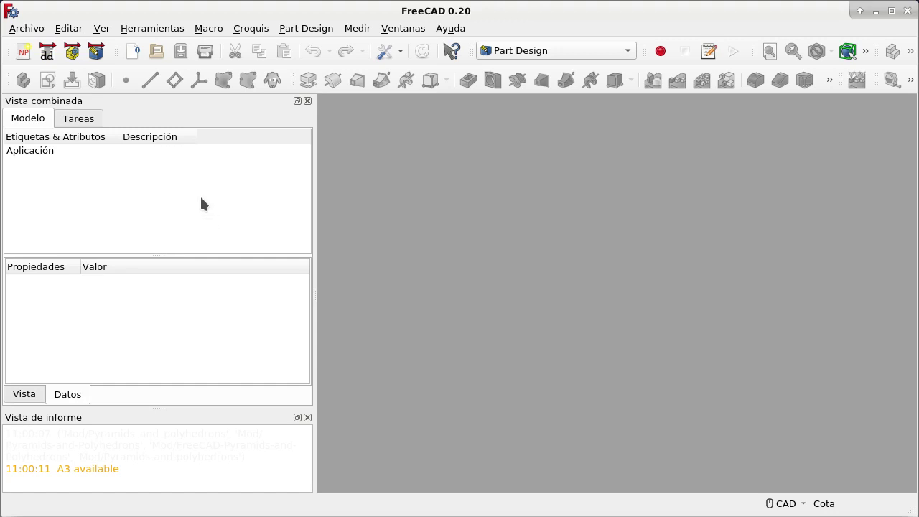
left_click(71, 62)
left_click(557, 54)
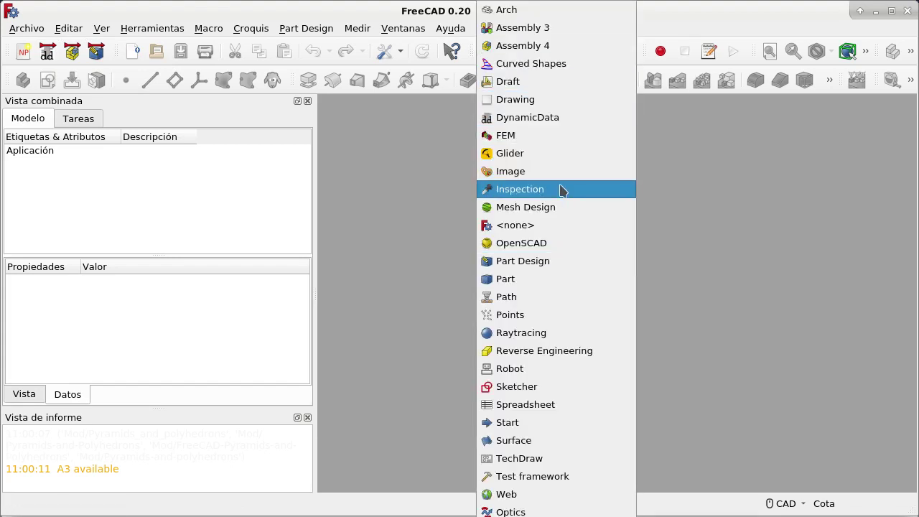
left_click(768, 164)
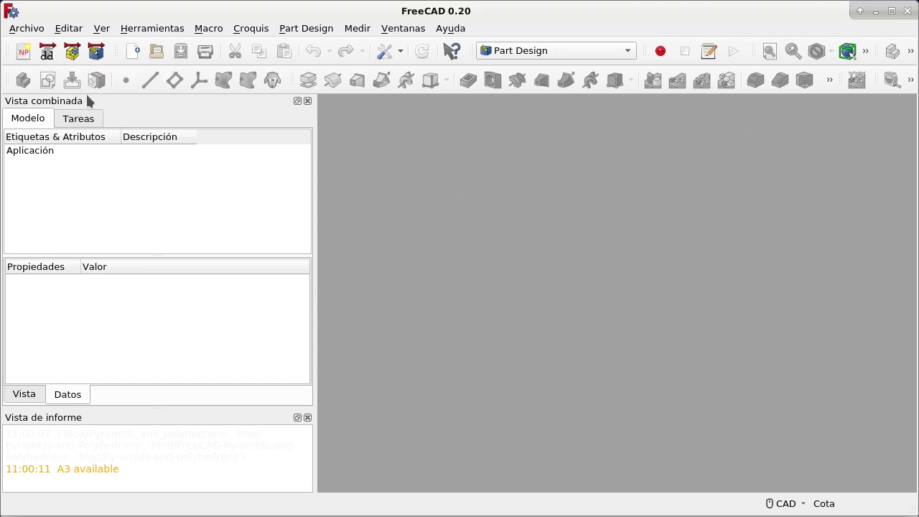
Step: Generate the Assembly 4 template with LeeMe, data, Parts and Assembly using the NP toolbar button
left_click(21, 56)
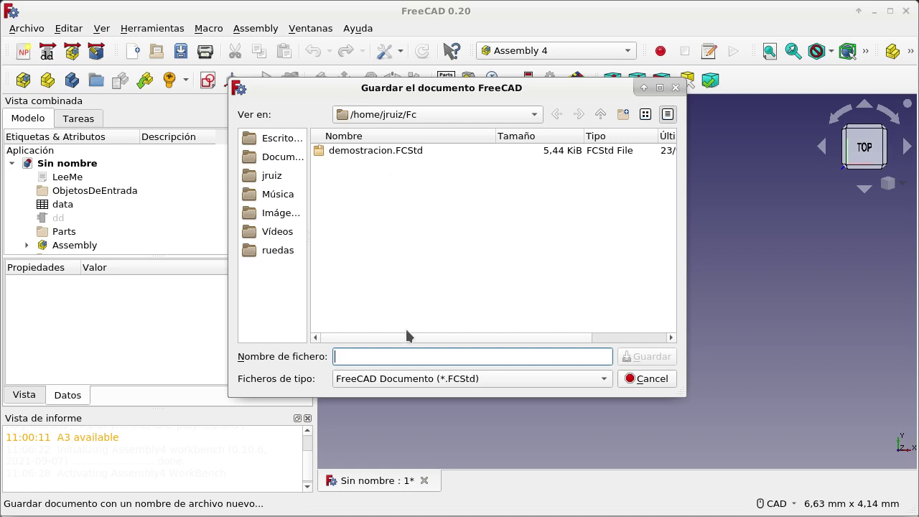
Step: Save as demostracion.FCStd, overwriting the existing file, and enlarge the model tree to show every item
left_click(394, 152)
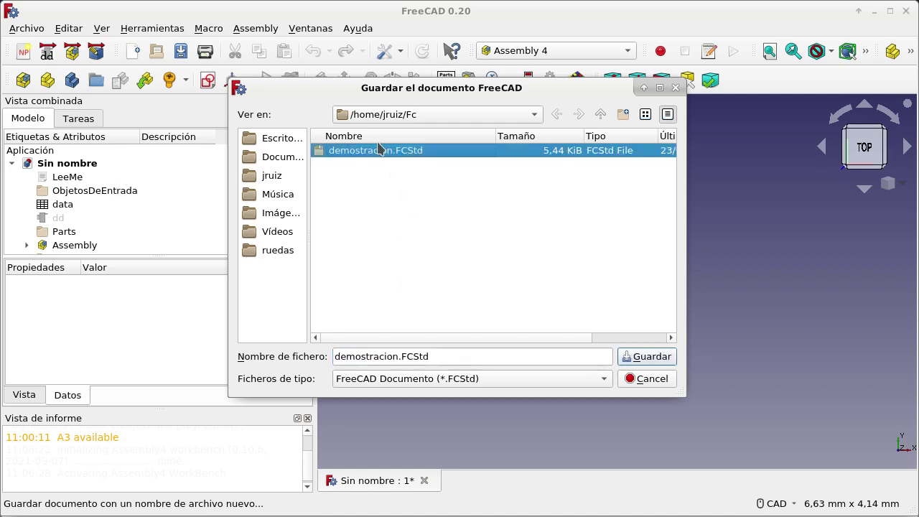
left_click(646, 357)
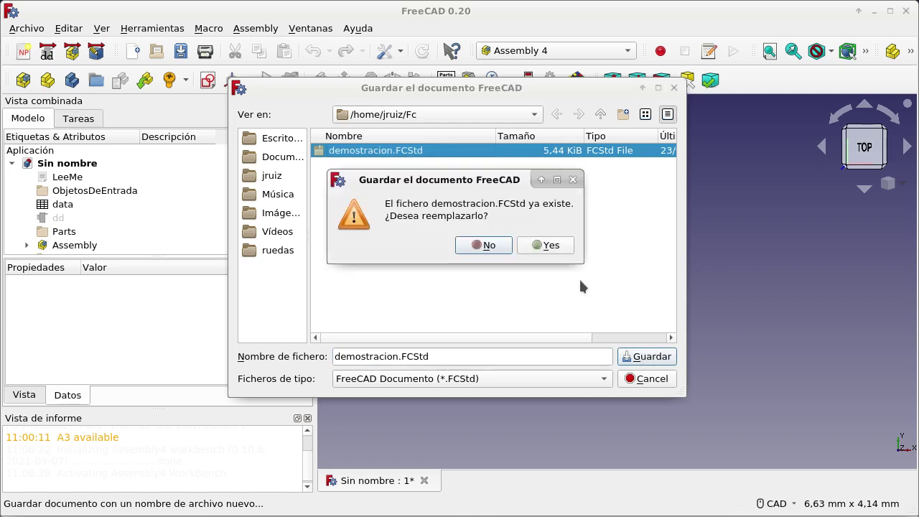
left_click(552, 245)
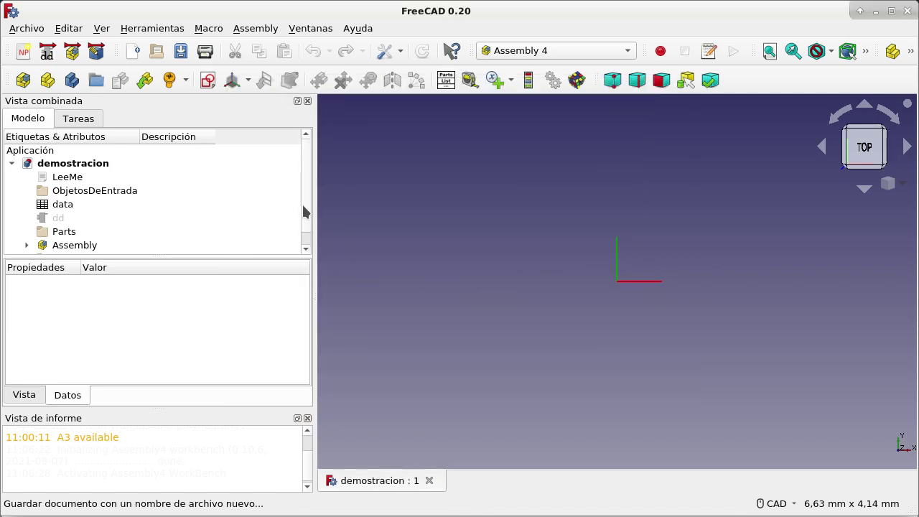
scroll(309, 223, "down", 1)
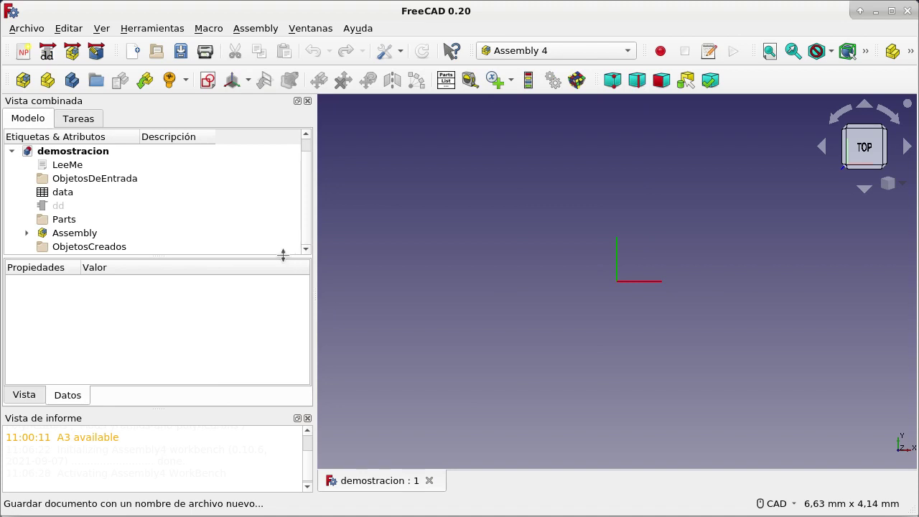
left_click_drag(283, 256, 282, 292)
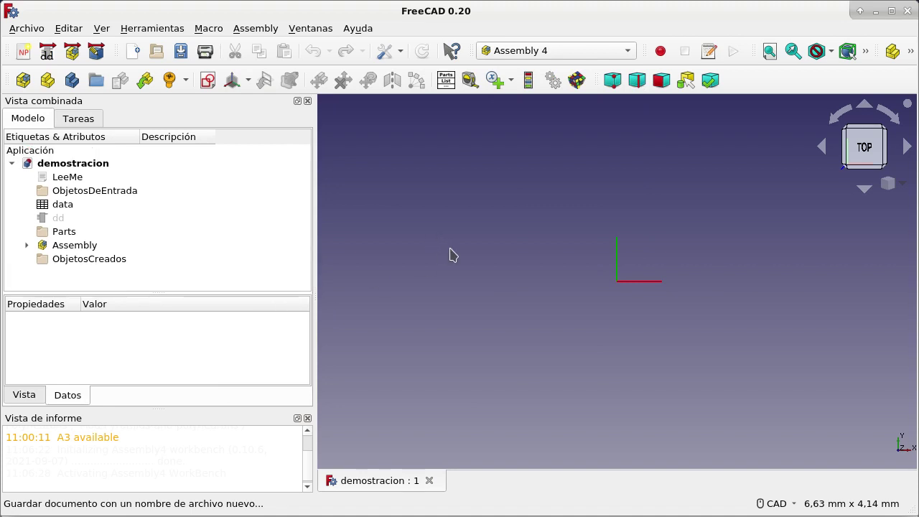